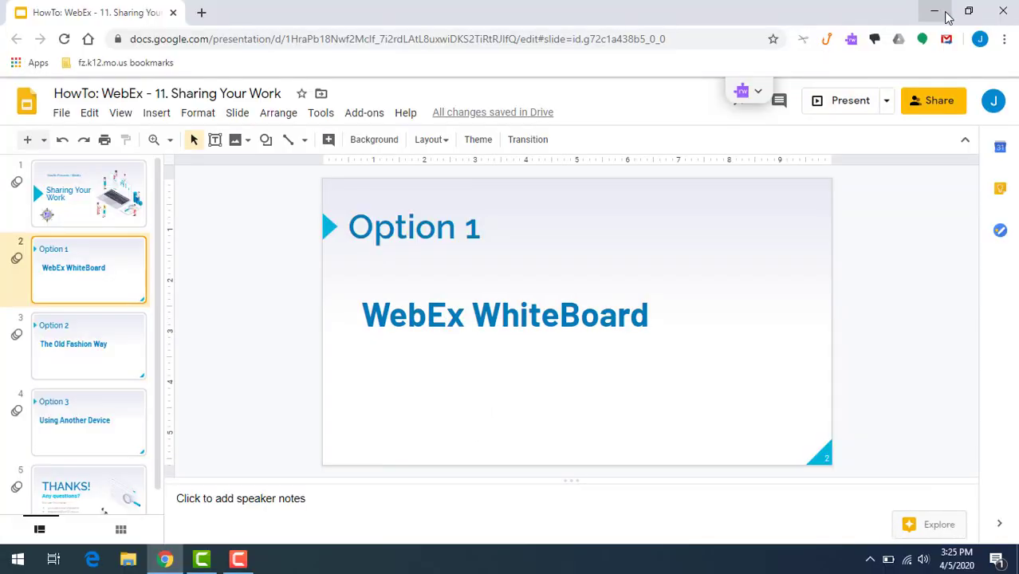
# Step: Minimize the browser, open Cisco Webex Meetings from the desktop and start a meeting in the personal room
pyautogui.click(935, 11)
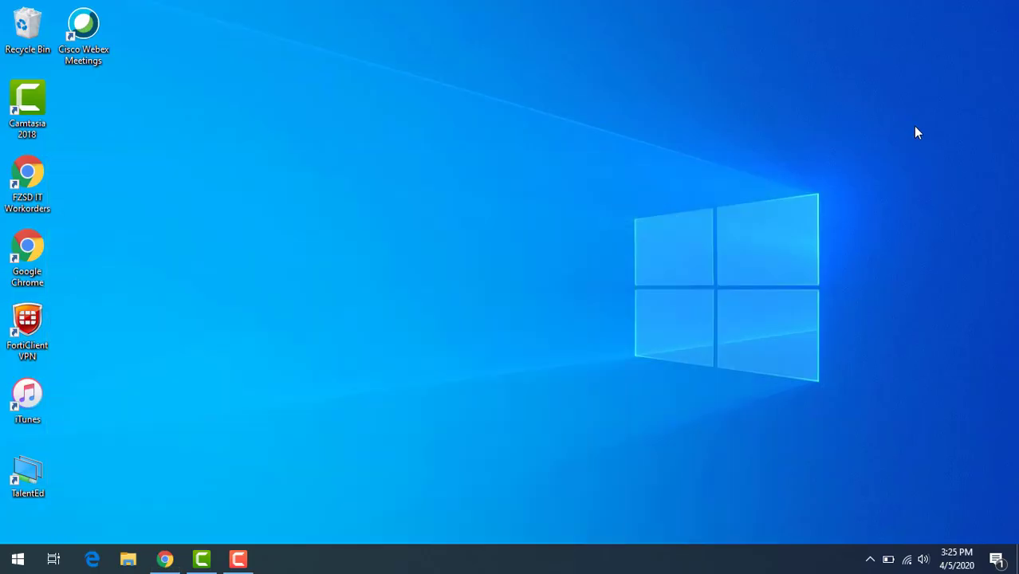
pyautogui.doubleClick(83, 24)
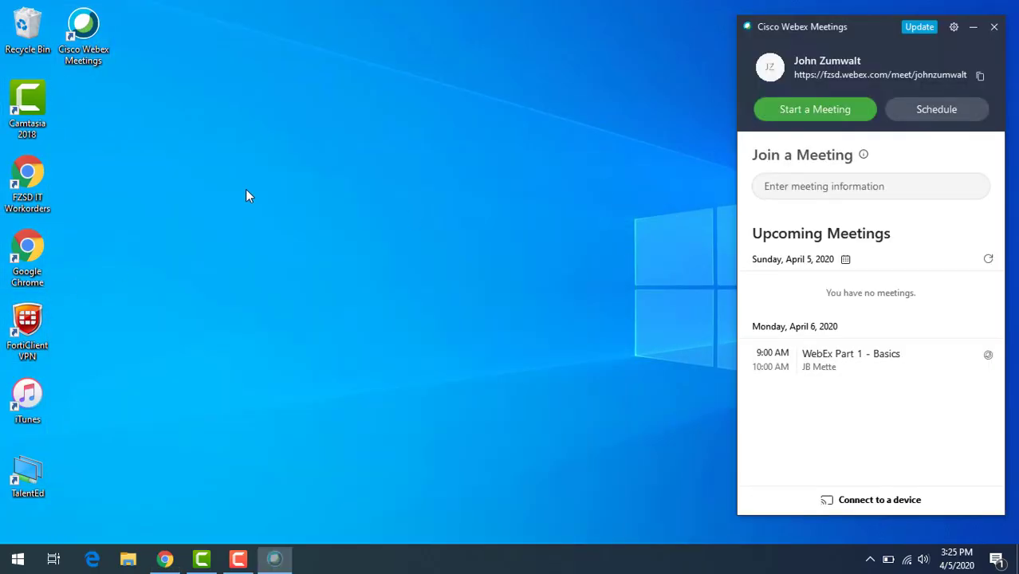
pyautogui.click(819, 116)
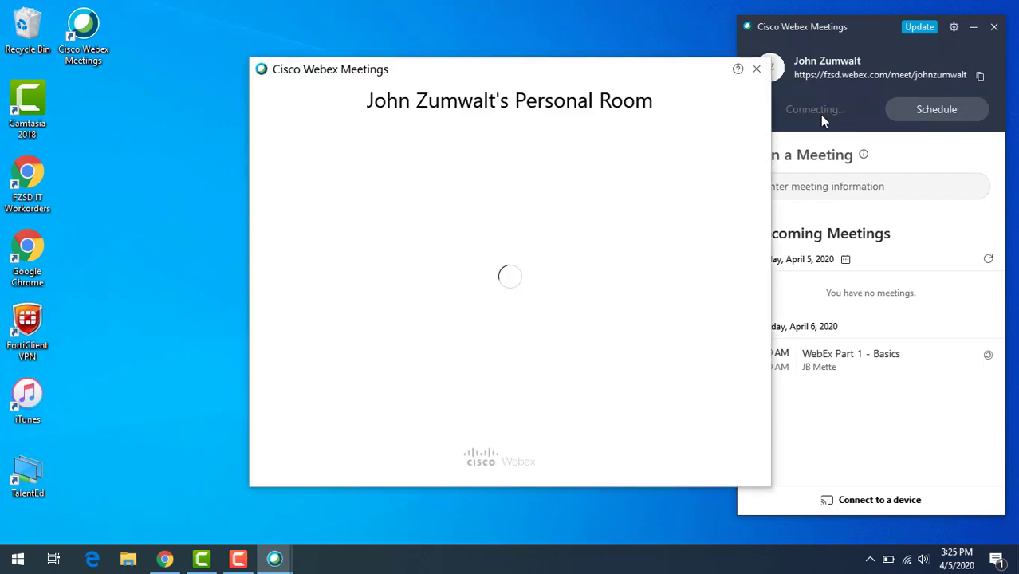
pyautogui.click(551, 409)
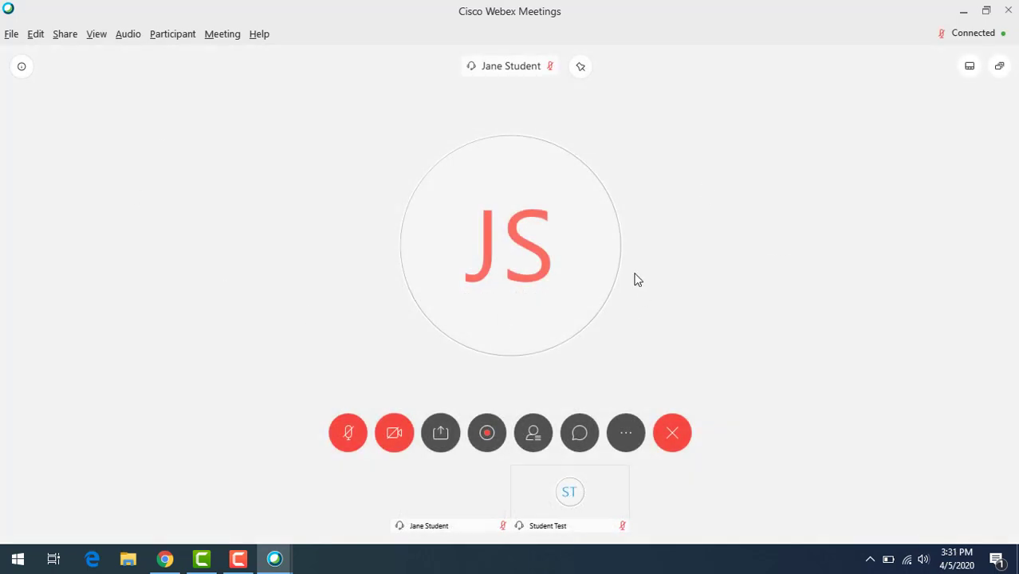
# Step: Share a new whiteboard with the meeting participants
pyautogui.click(441, 443)
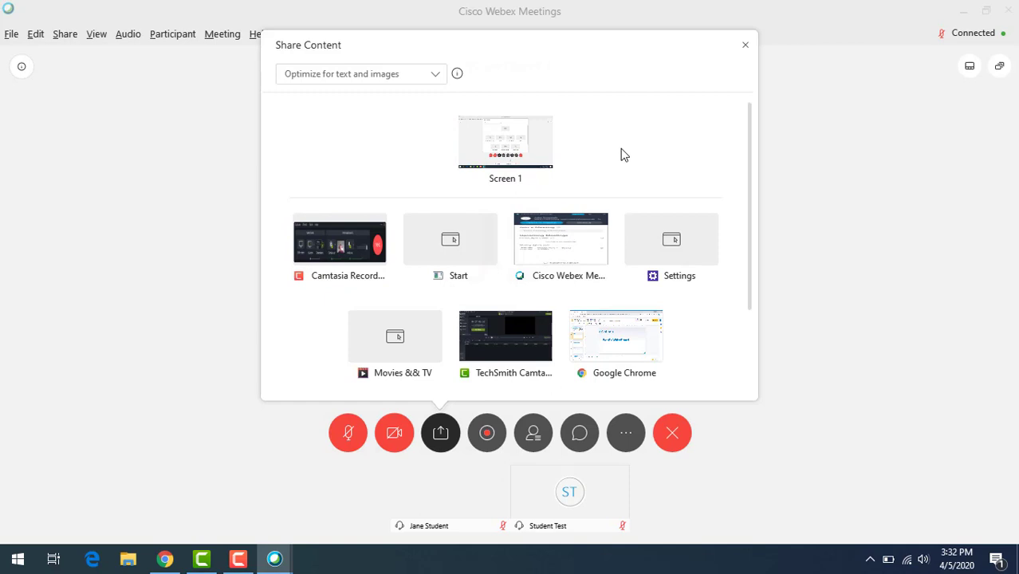
pyautogui.scroll(-2, 624, 155)
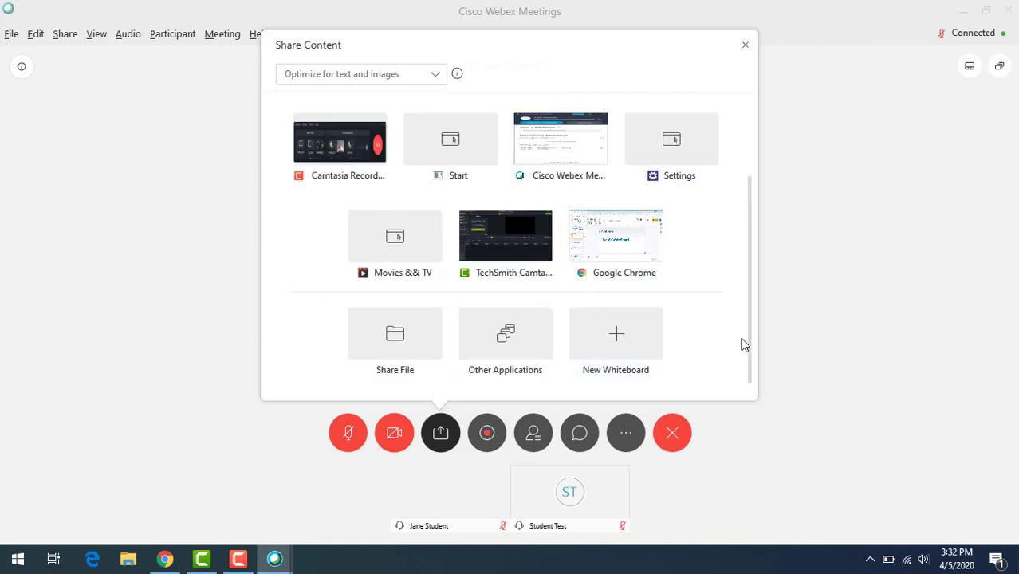
pyautogui.click(622, 340)
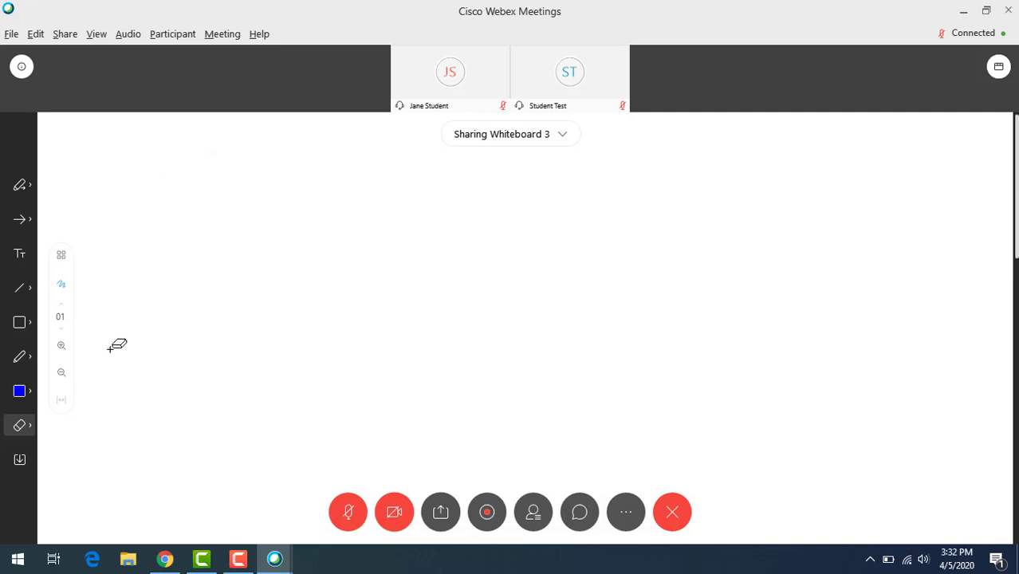
# Step: Write a rough 5 and the equation 2+2=4 in blue with the Pencil Tool, and add a large freehand figure beside them
pyautogui.click(29, 365)
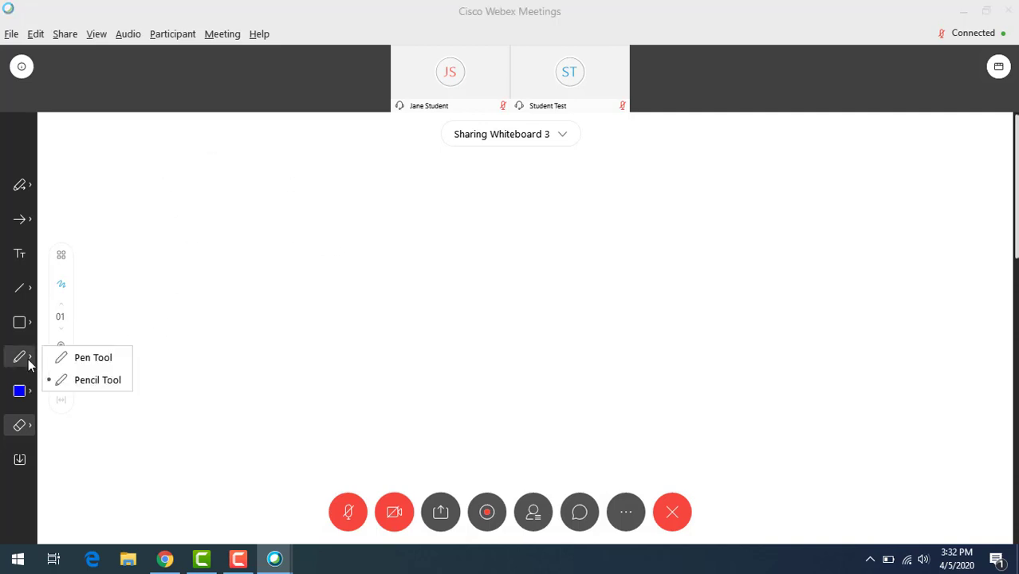
pyautogui.click(117, 384)
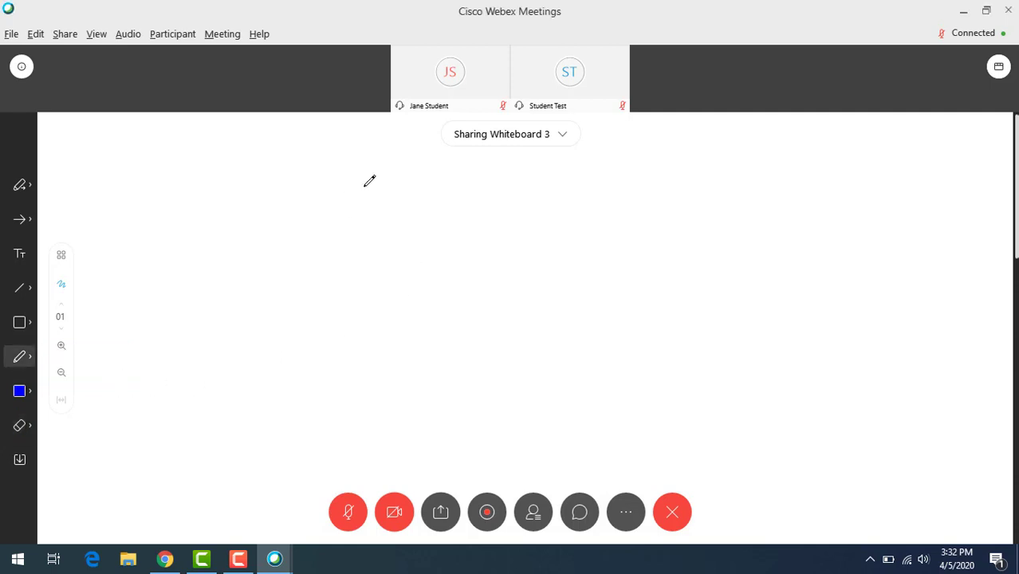
pyautogui.moveTo(369, 181)
pyautogui.mouseDown()
pyautogui.moveTo(328, 200)
pyautogui.moveTo(400, 259)
pyautogui.moveTo(350, 205)
pyautogui.moveTo(300, 206)
pyautogui.mouseUp()
pyautogui.moveTo(487, 182)
pyautogui.mouseDown()
pyautogui.moveTo(524, 181)
pyautogui.moveTo(562, 235)
pyautogui.mouseUp()
pyautogui.moveTo(594, 187); pyautogui.dragTo(595, 261)
pyautogui.moveTo(570, 221)
pyautogui.mouseDown()
pyautogui.moveTo(701, 220)
pyautogui.moveTo(731, 296)
pyautogui.moveTo(768, 288)
pyautogui.mouseUp()
pyautogui.moveTo(791, 248); pyautogui.dragTo(839, 252)
pyautogui.moveTo(802, 287); pyautogui.dragTo(836, 287)
pyautogui.moveTo(875, 204)
pyautogui.mouseDown()
pyautogui.moveTo(928, 233)
pyautogui.moveTo(931, 311)
pyautogui.mouseUp()
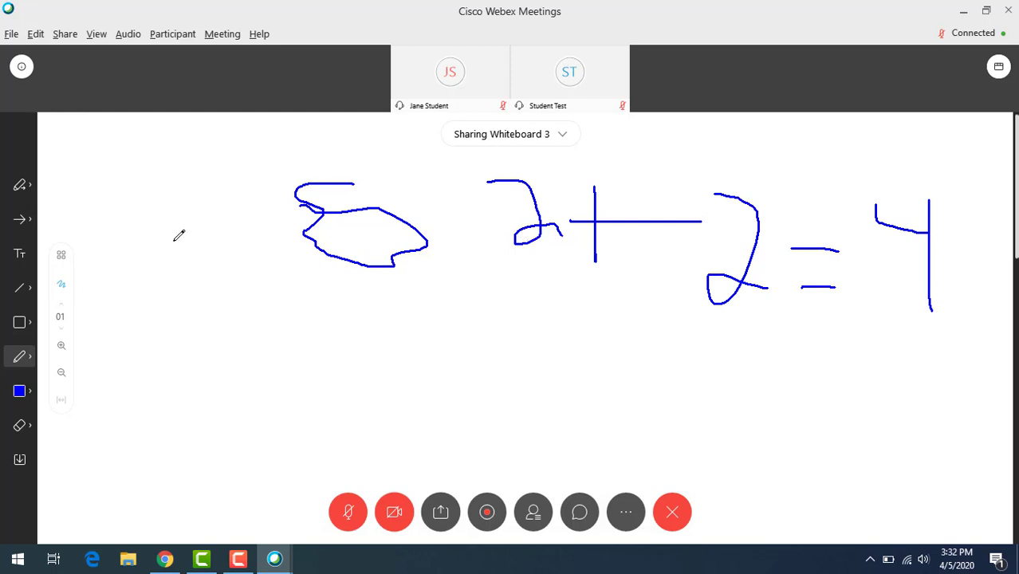
pyautogui.moveTo(208, 240)
pyautogui.mouseDown()
pyautogui.moveTo(129, 275)
pyautogui.moveTo(237, 375)
pyautogui.moveTo(289, 325)
pyautogui.moveTo(239, 243)
pyautogui.moveTo(207, 243)
pyautogui.mouseUp()
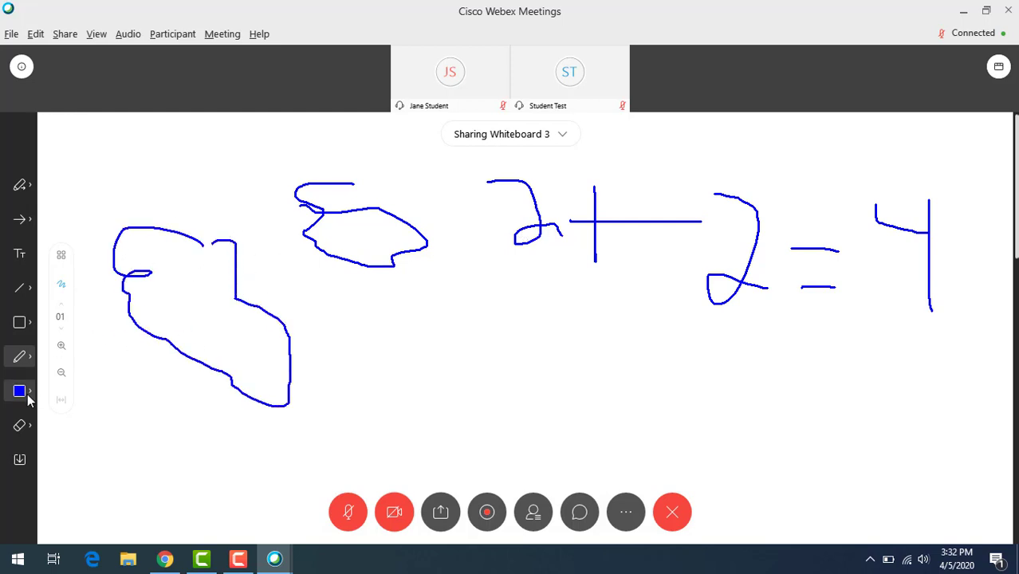
pyautogui.click(29, 327)
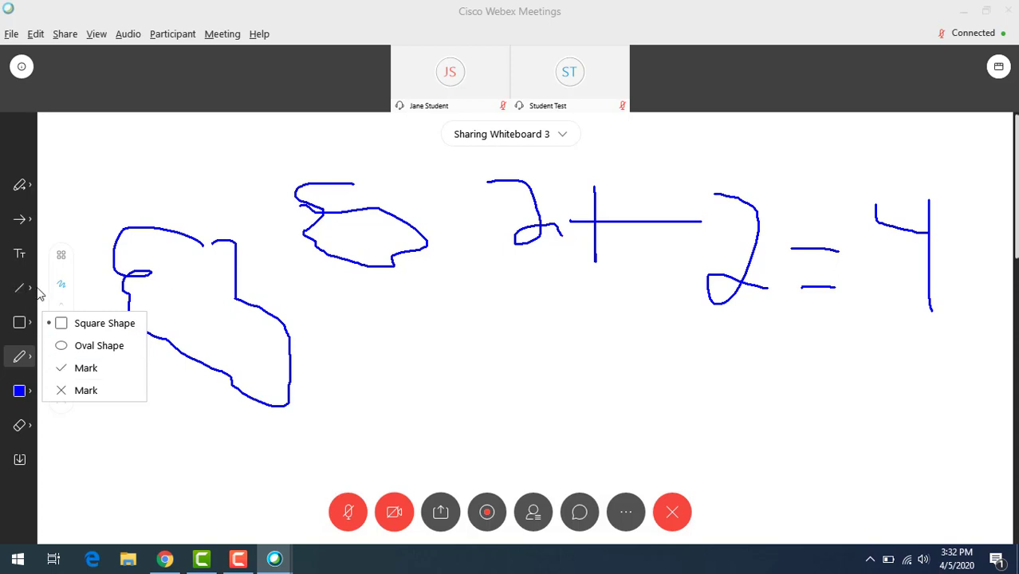
pyautogui.click(31, 292)
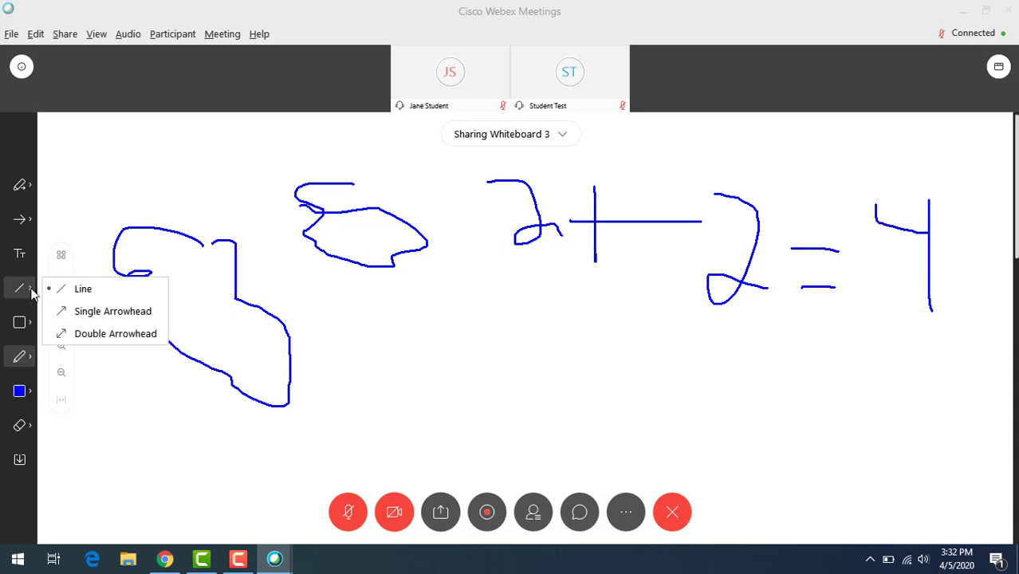
# Step: Place an arrow pointer between the handwritten 5 and the first 2, and switch the pointer type to Laser Pointer
pyautogui.click(29, 220)
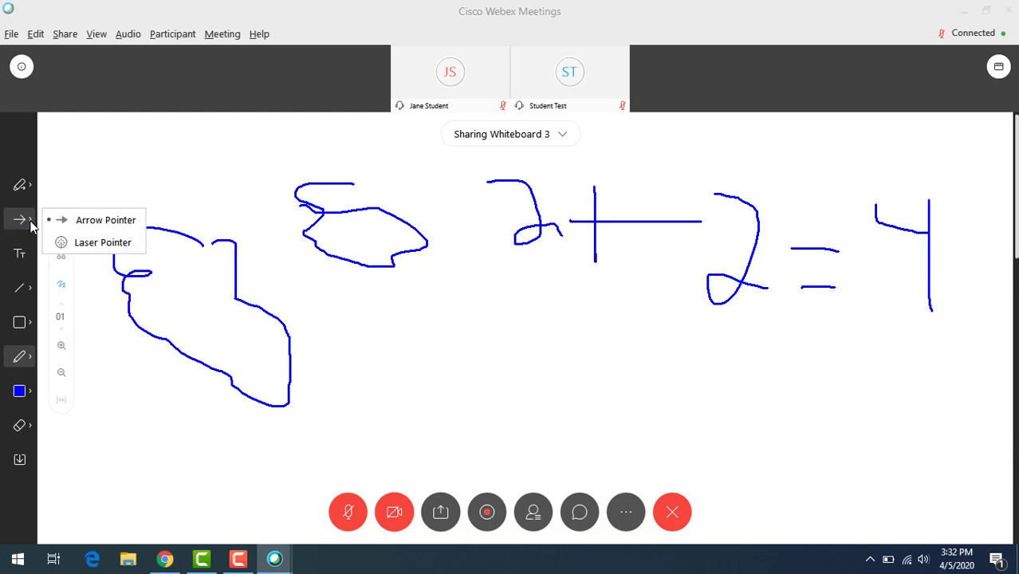
pyautogui.click(88, 220)
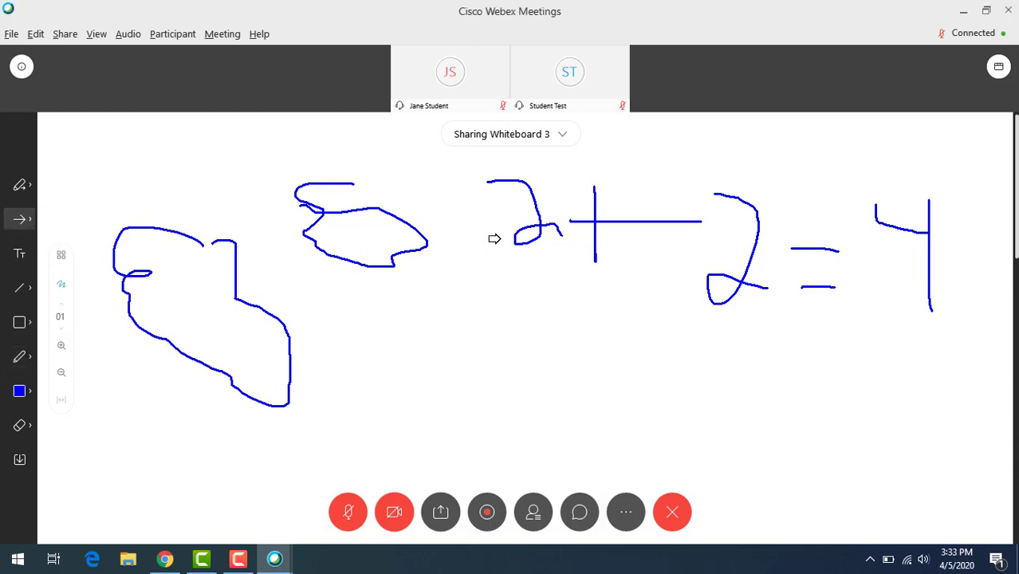
pyautogui.click(448, 194)
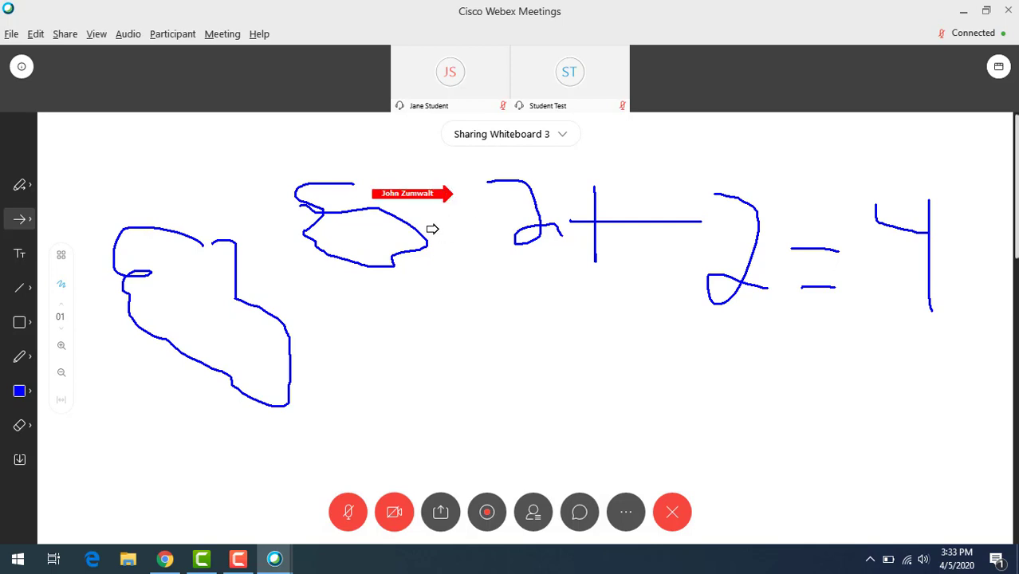
pyautogui.click(29, 219)
pyautogui.click(68, 243)
pyautogui.press('Escape')
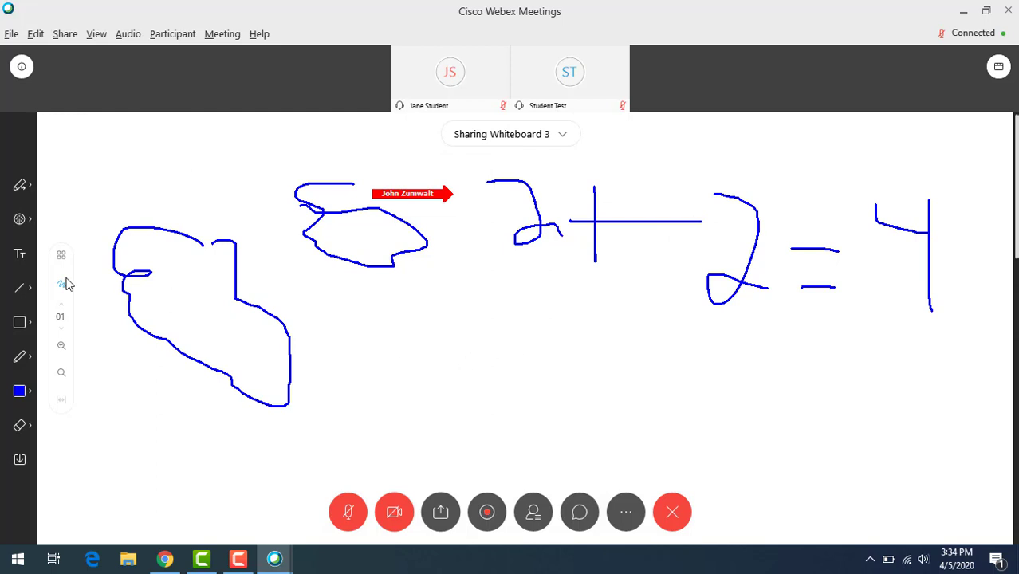
# Step: Clear all pointers and all annotations from the whiteboard
pyautogui.click(30, 430)
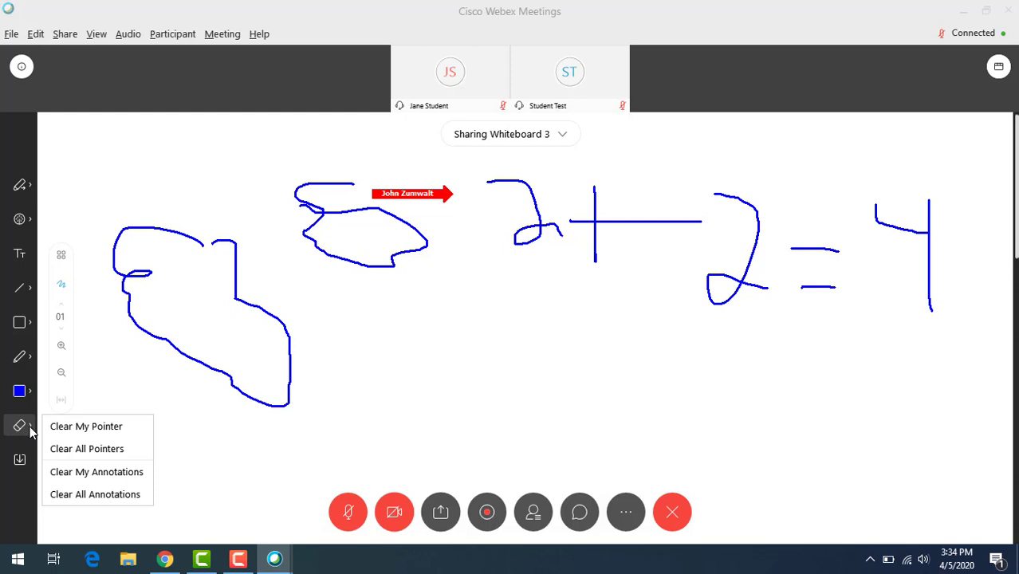
pyautogui.click(122, 452)
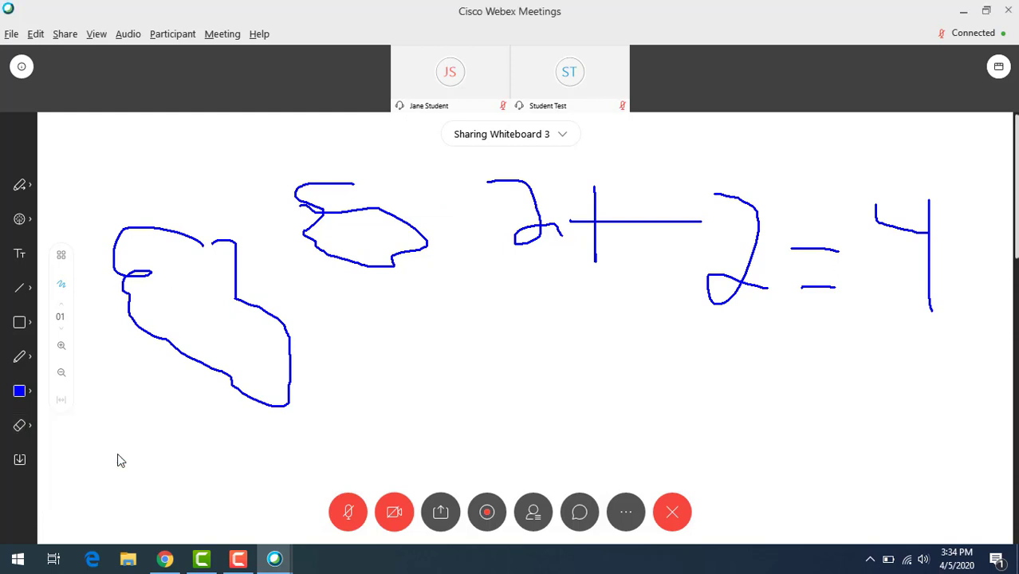
pyautogui.click(29, 426)
pyautogui.click(107, 496)
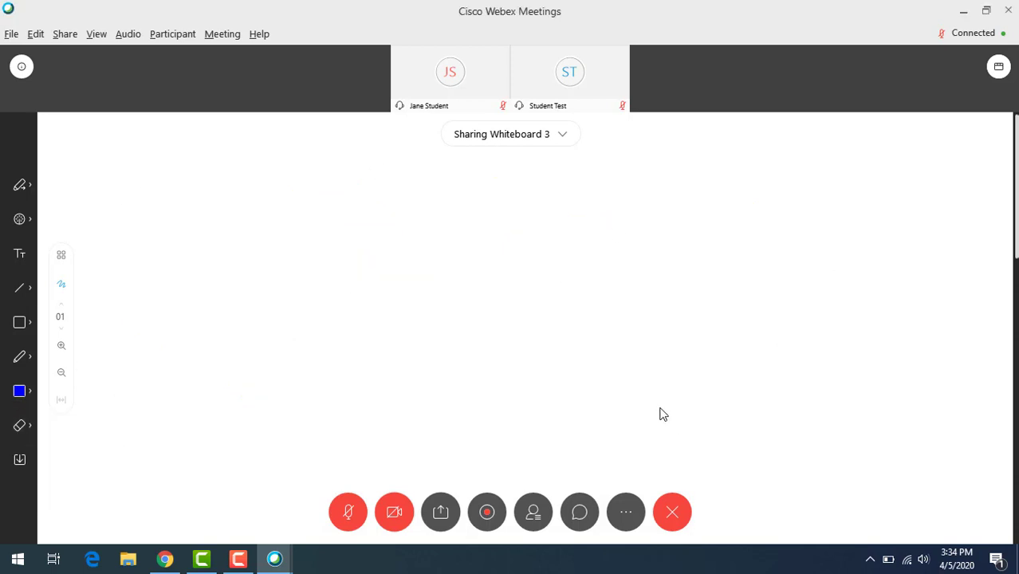
# Step: Cancel saving the whiteboard as a document and close Whiteboard 3 without saving it
pyautogui.click(20, 461)
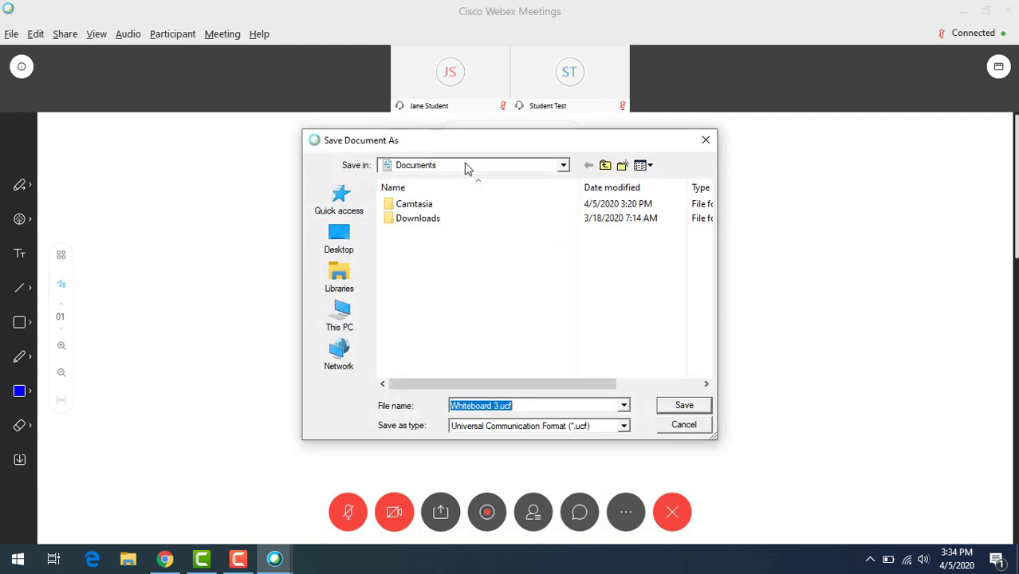
pyautogui.click(698, 425)
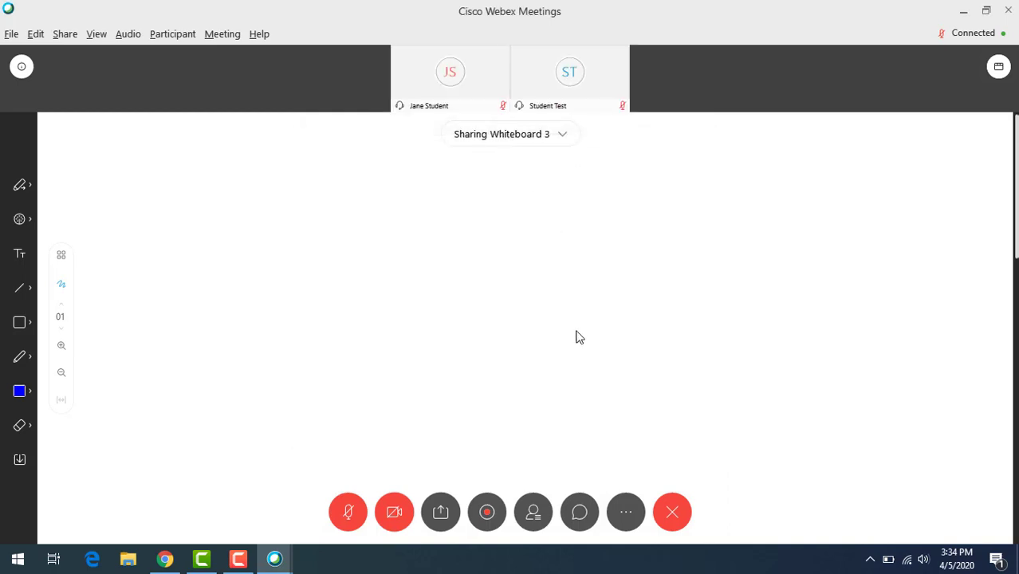
pyautogui.click(564, 135)
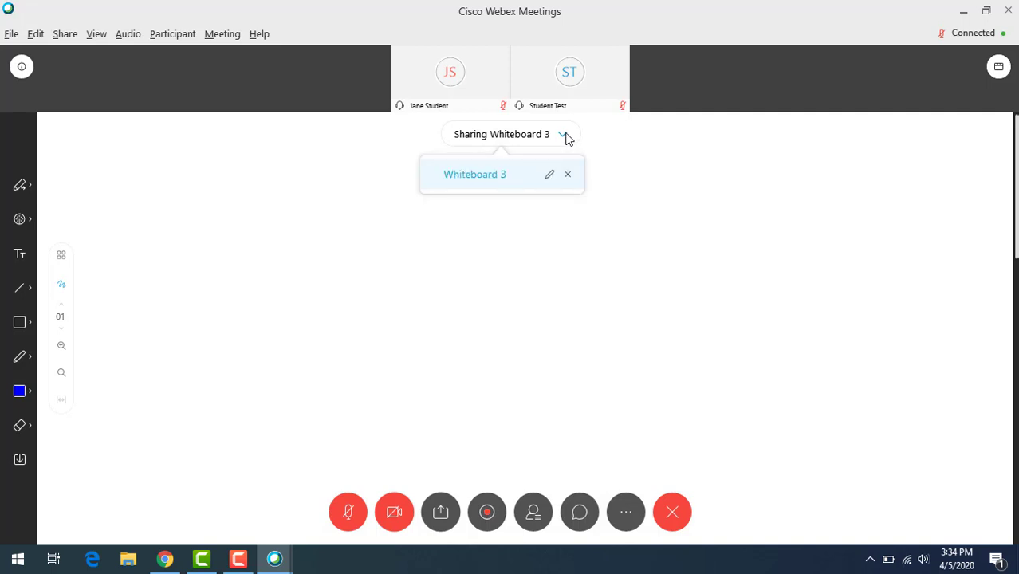
pyautogui.click(568, 175)
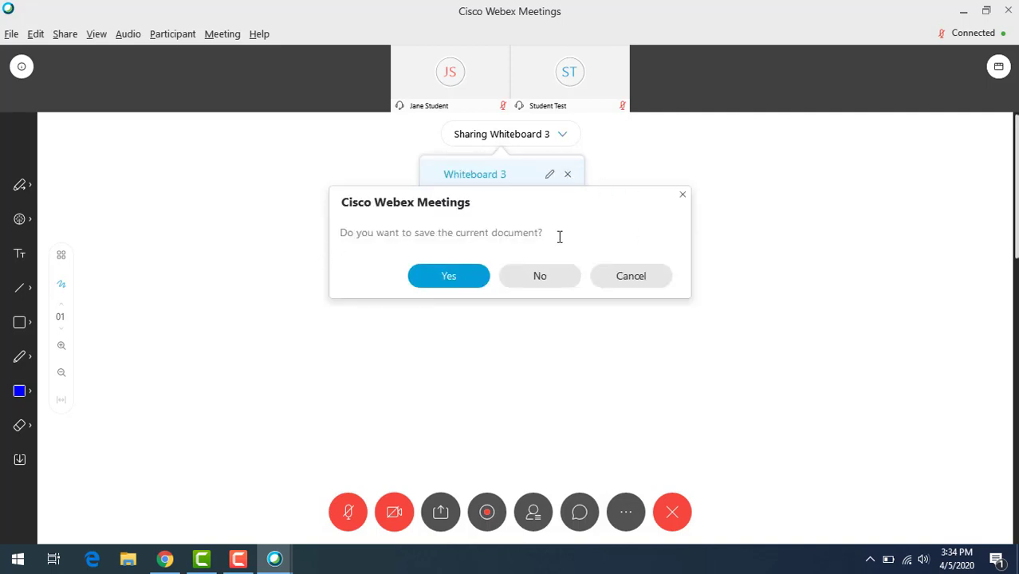
pyautogui.click(568, 276)
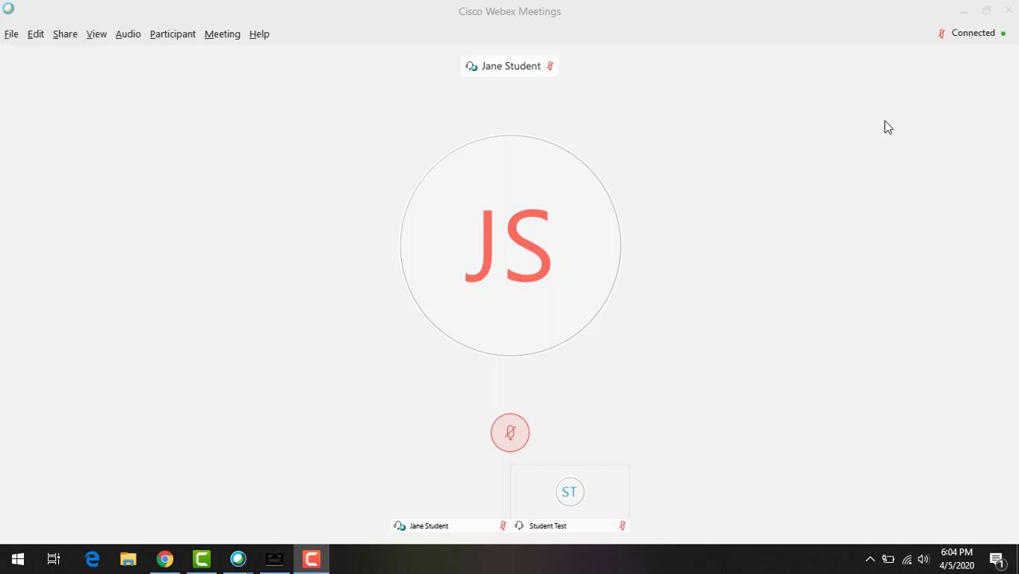
# Step: Look up the meeting number in the meeting information and close the information window
pyautogui.click(223, 40)
pyautogui.click(231, 56)
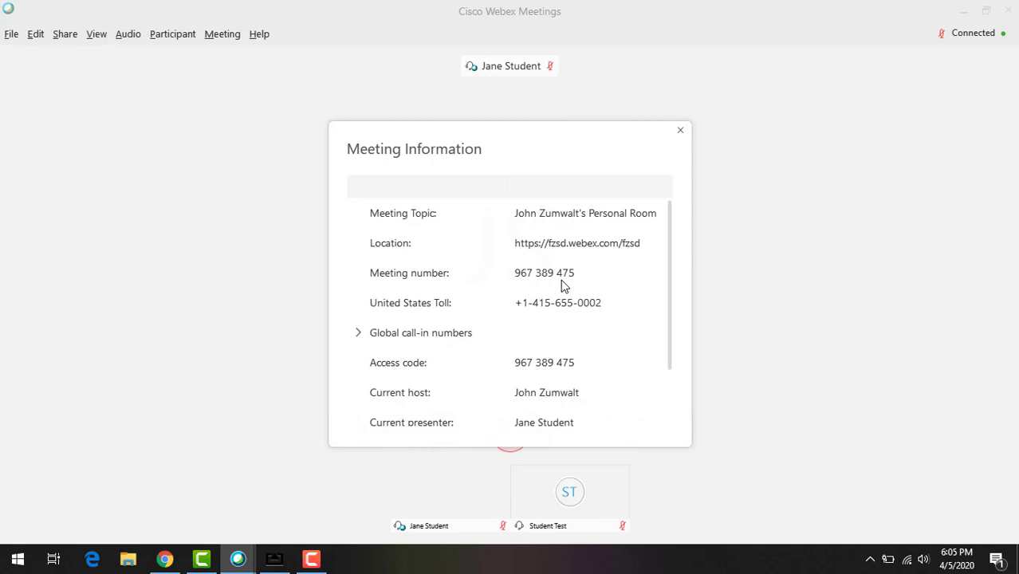
pyautogui.click(681, 132)
# Step: Switch to the mirrored phone and join the meeting there as Test with the entered meeting number
pyautogui.click(967, 12)
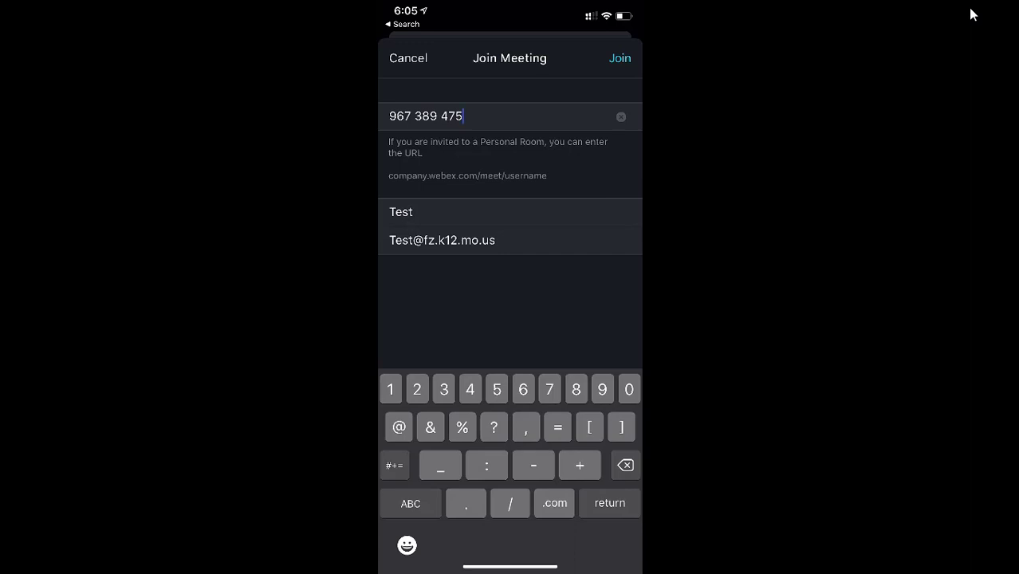
pyautogui.press('Return')
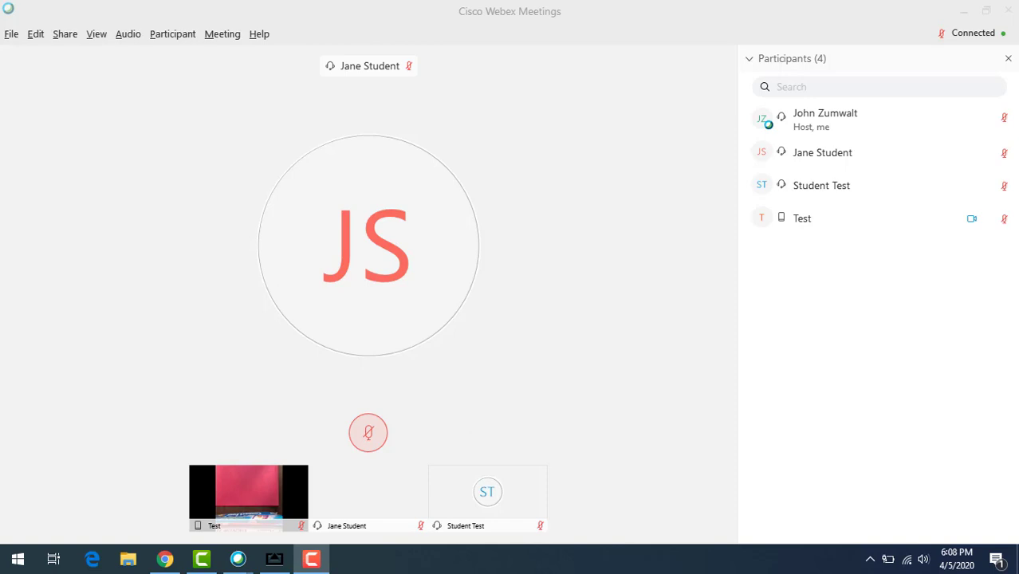
# Step: Pass the presenter role to the phone participant Test
pyautogui.moveTo(830, 226)
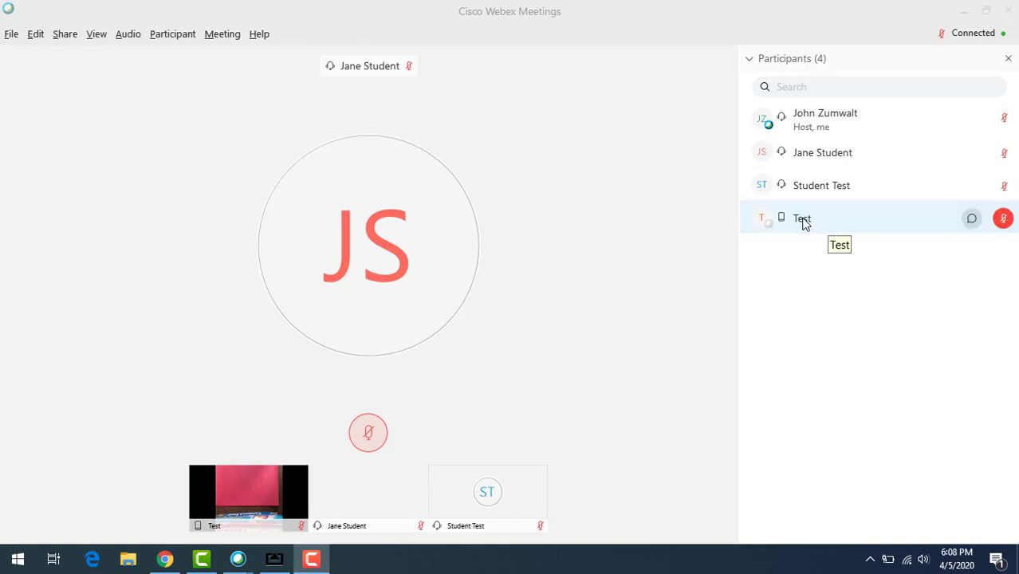
pyautogui.rightClick(805, 224)
pyautogui.moveTo(842, 229)
pyautogui.click(731, 230)
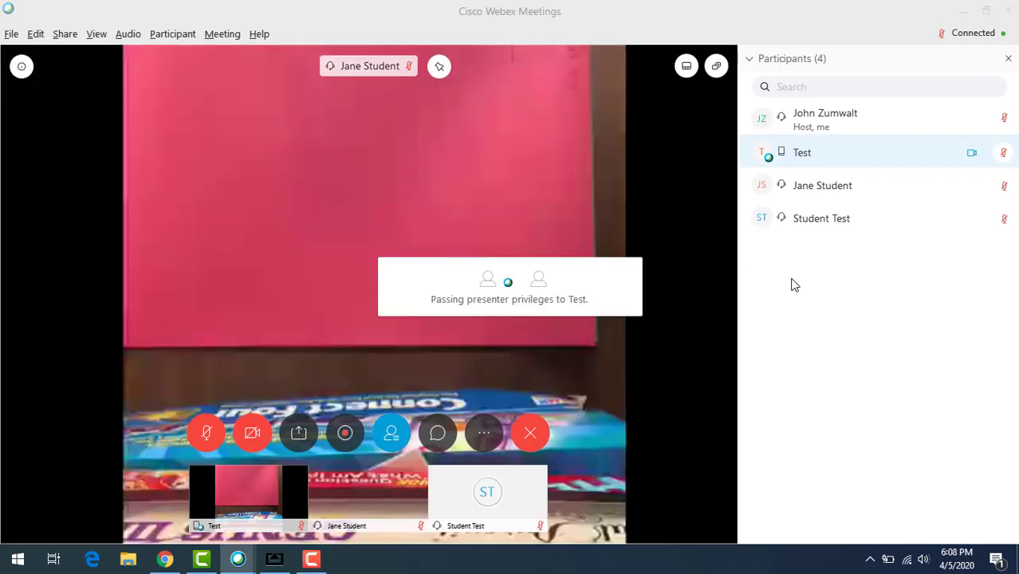